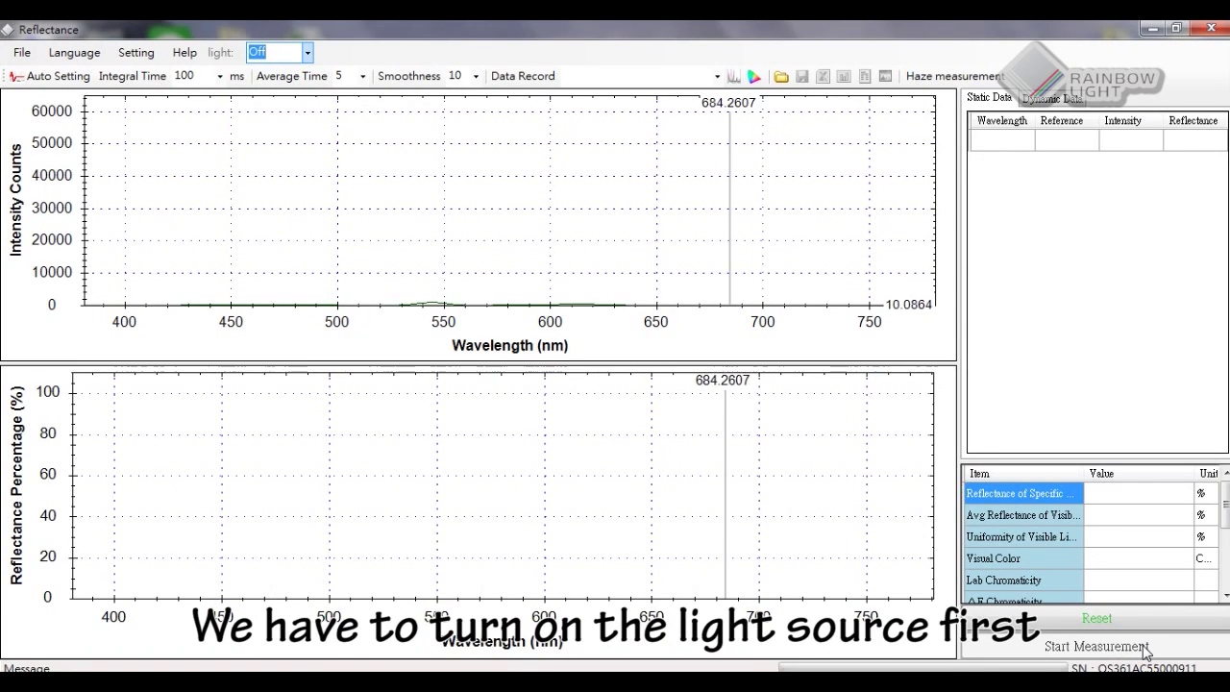
# - Switch the light source On to show a live intensity curve, then open the Setting dialog
pyautogui.click(308, 53)
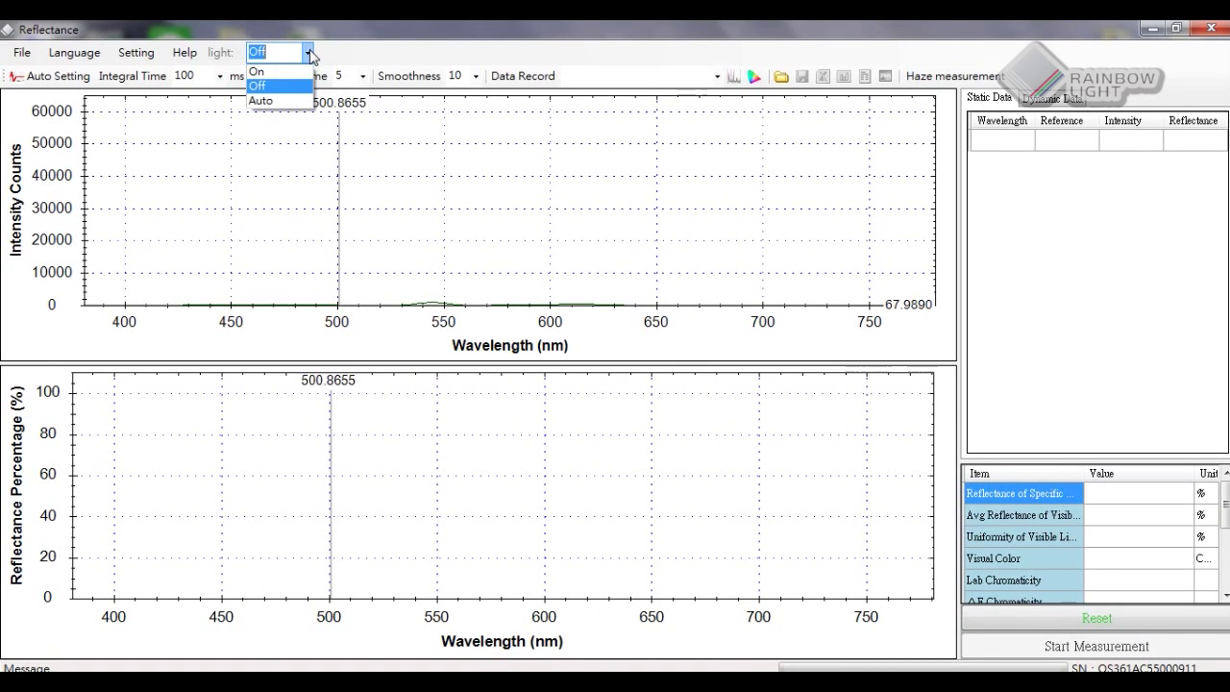
pyautogui.click(258, 71)
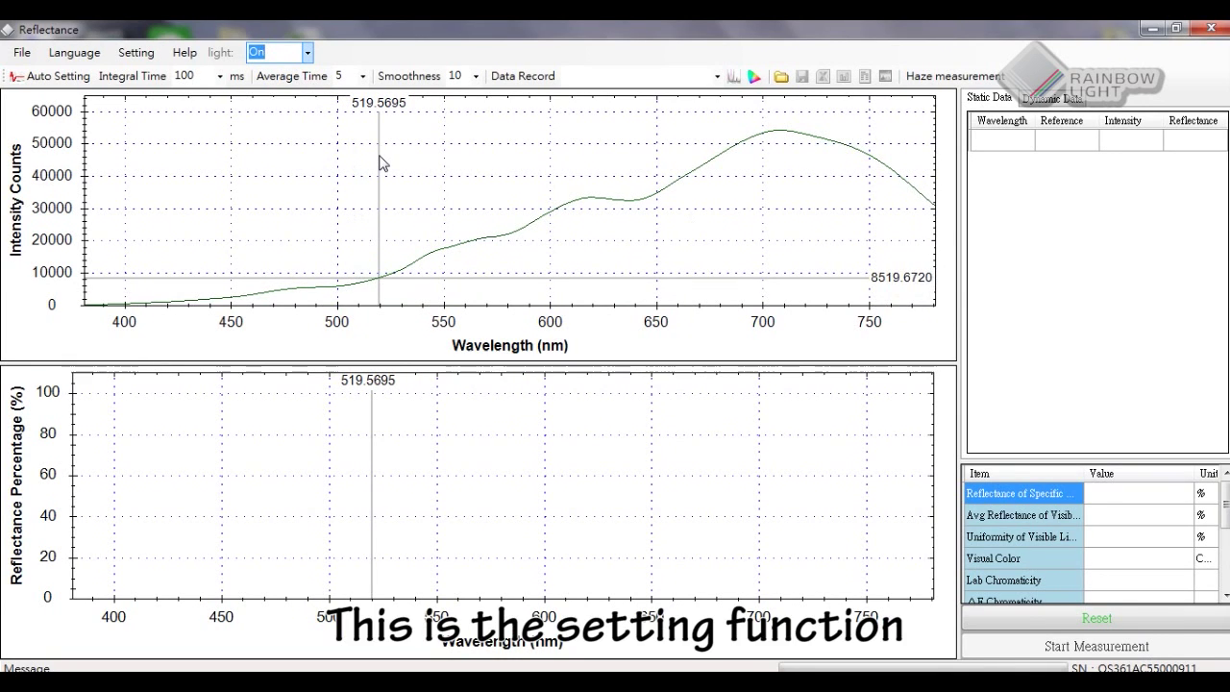
pyautogui.click(134, 53)
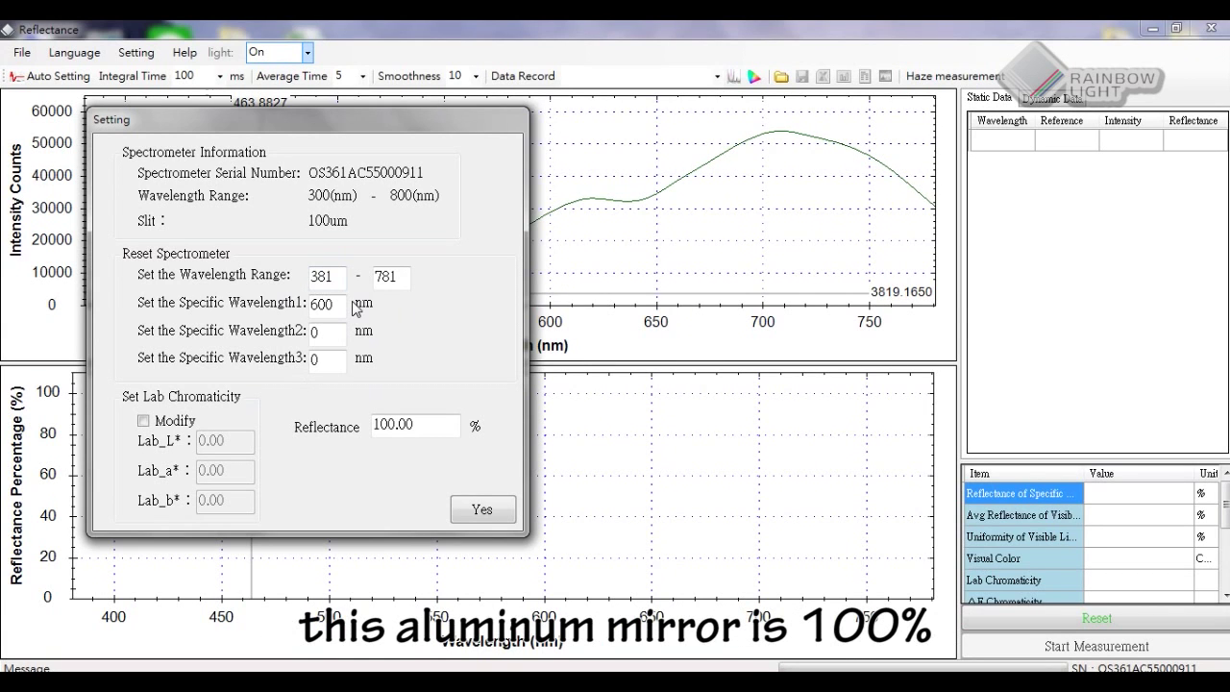
# - Accept settings of 381–781 nm range, 600 nm specific wavelength and 100.00% reference reflectance
pyautogui.click(471, 519)
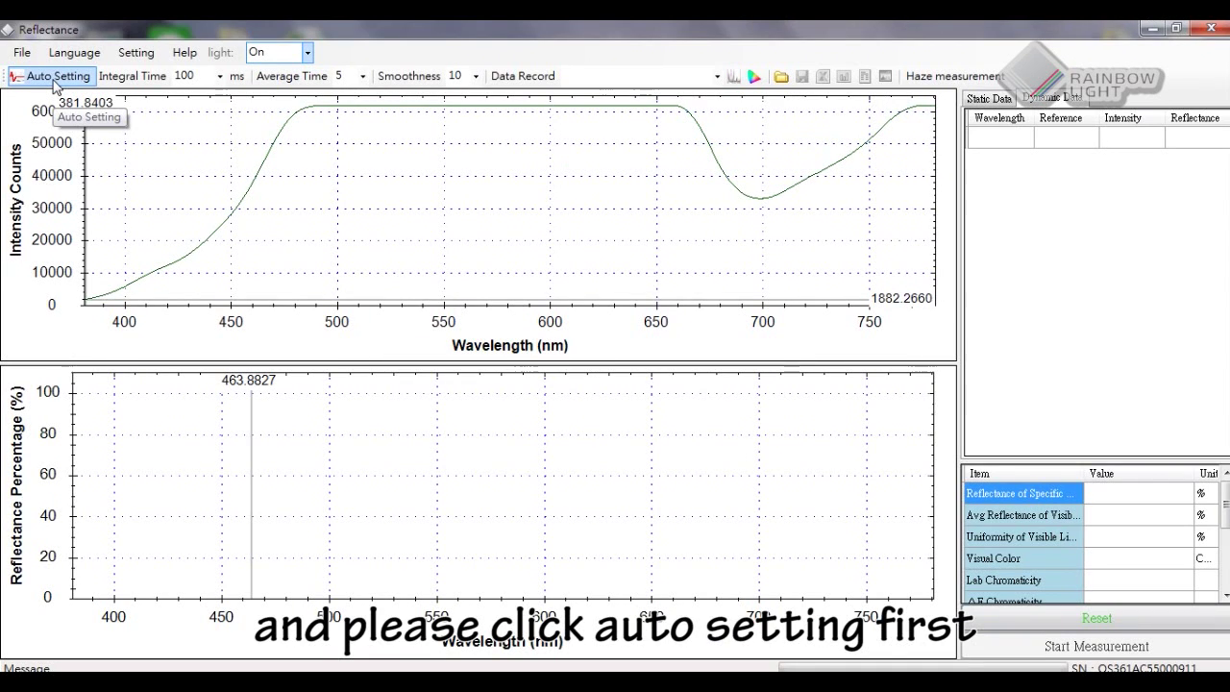
# - Auto-set integration time to 6 ms, take the mirror reference, and measure it at ~99.99%
pyautogui.click(56, 84)
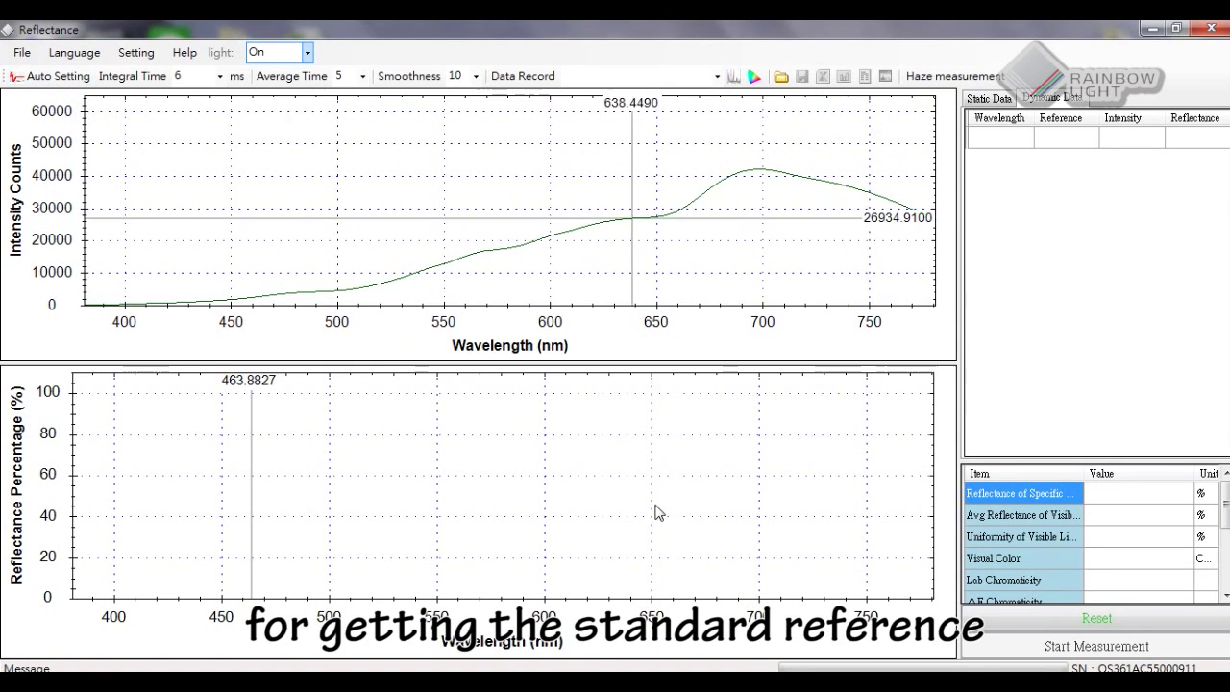
pyautogui.click(1058, 625)
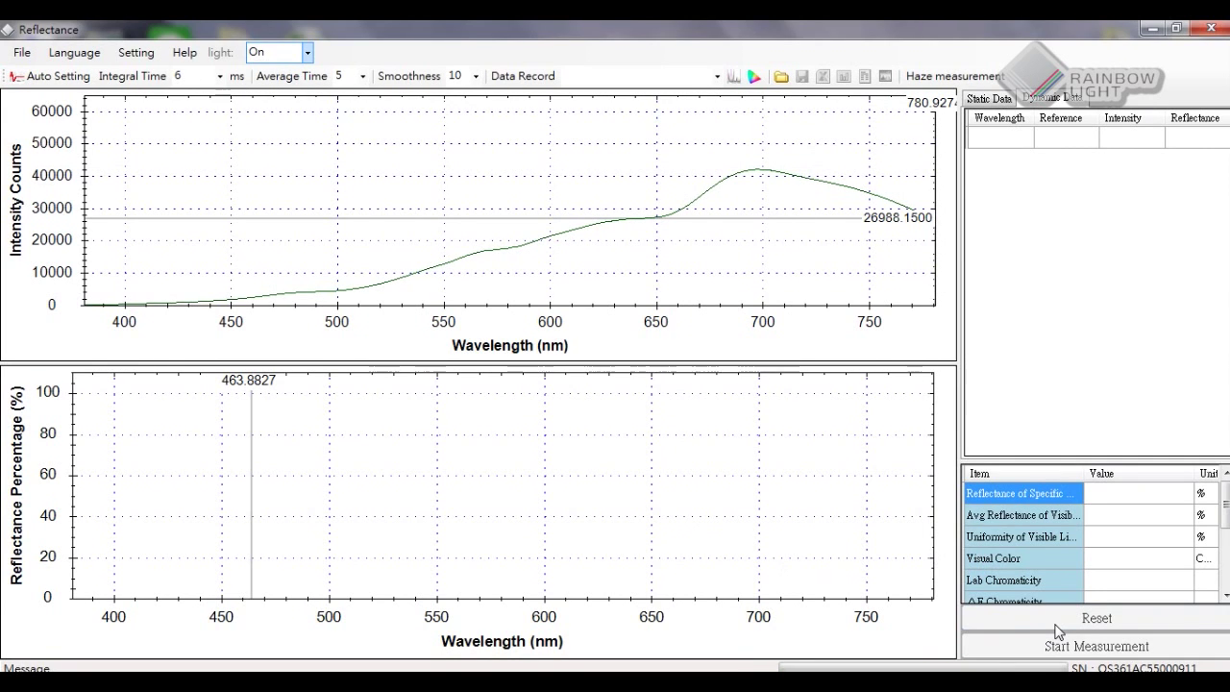
pyautogui.click(1049, 648)
pyautogui.click(1049, 648)
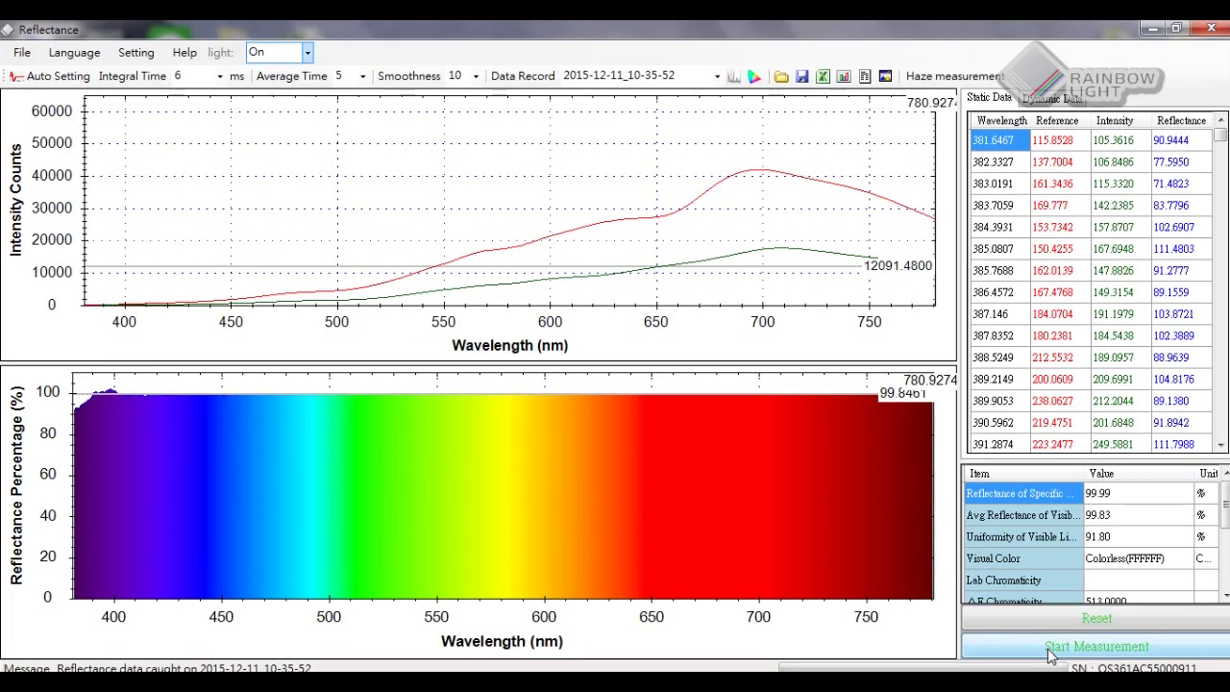
# - Measure the sample: 38.83% at 600 nm, 38.26% average, 84.83% uniformity, Lime colour
pyautogui.click(1049, 649)
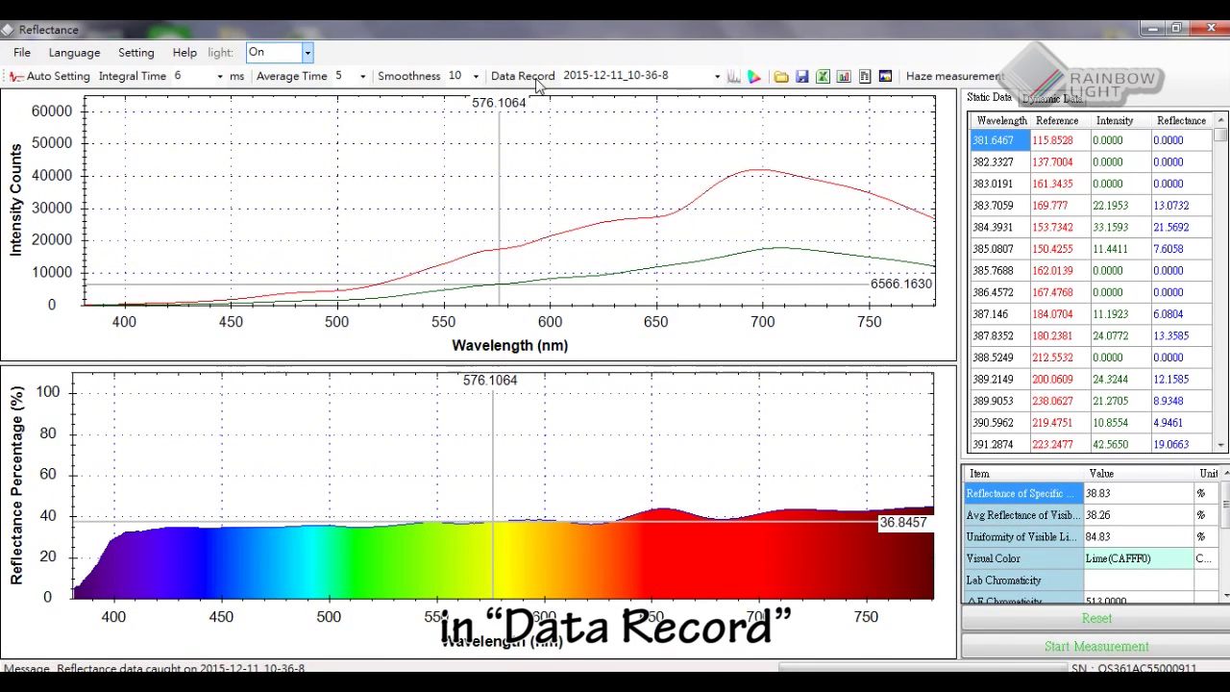
# - Overlay the sample curve with mirror record 2015-12-11_10-35-52, then show that record alone
pyautogui.click(717, 76)
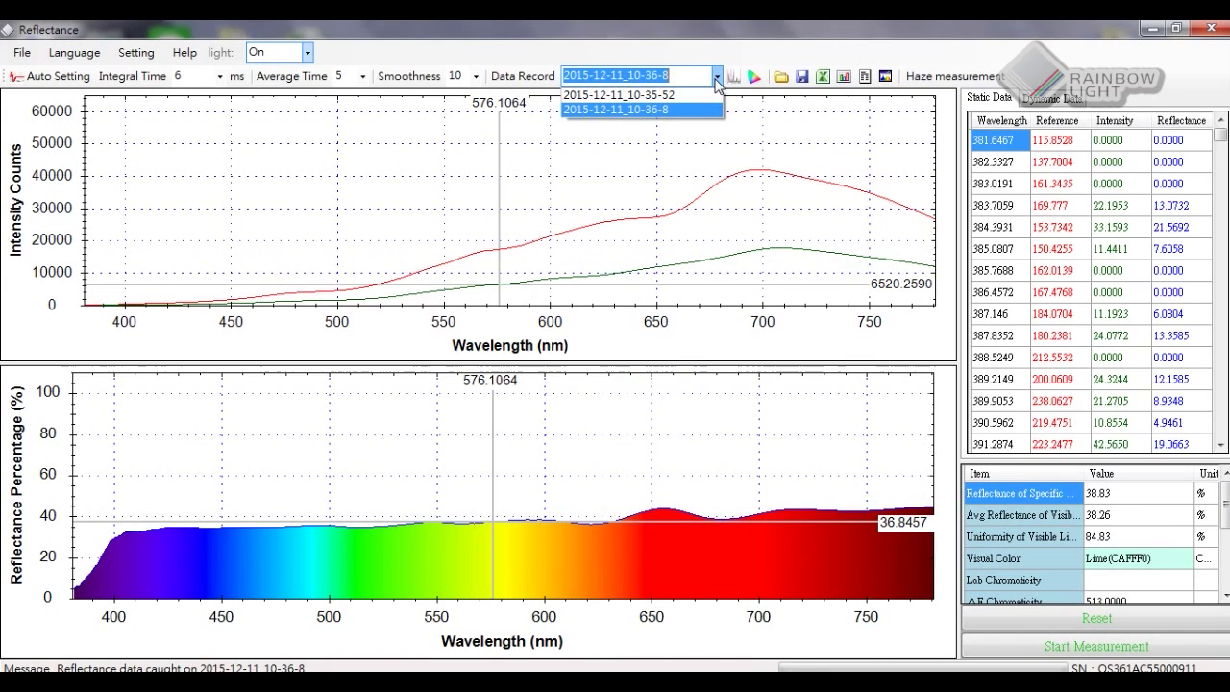
pyautogui.click(732, 86)
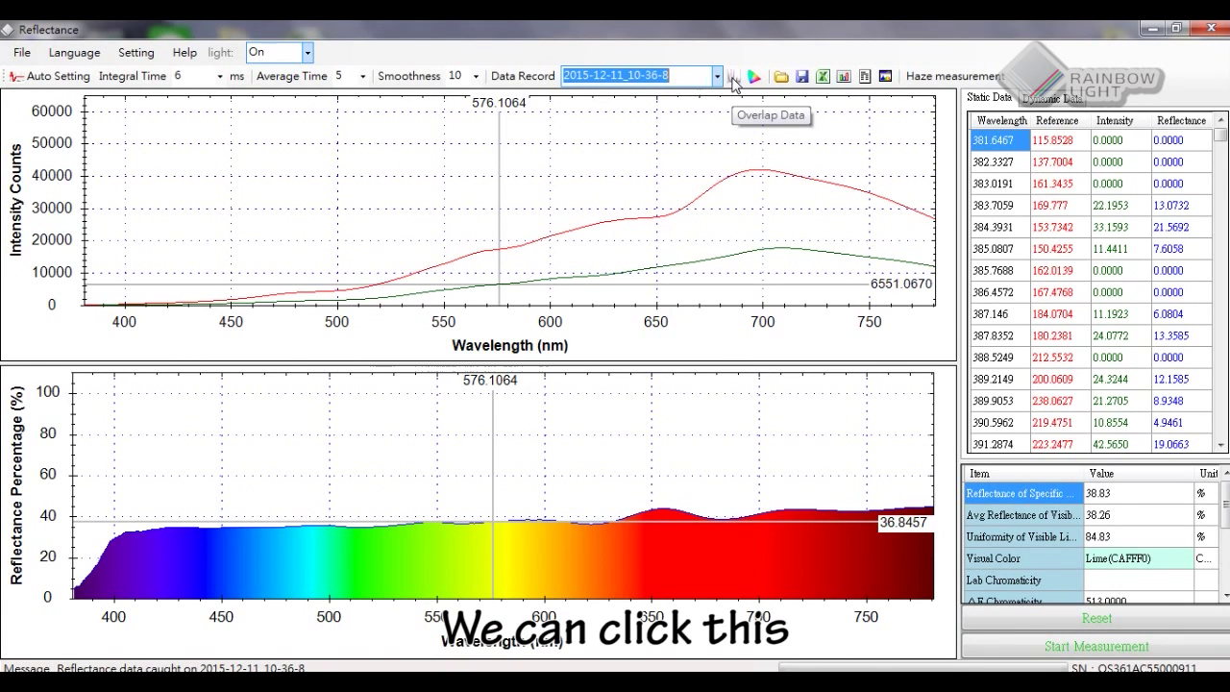
pyautogui.click(733, 83)
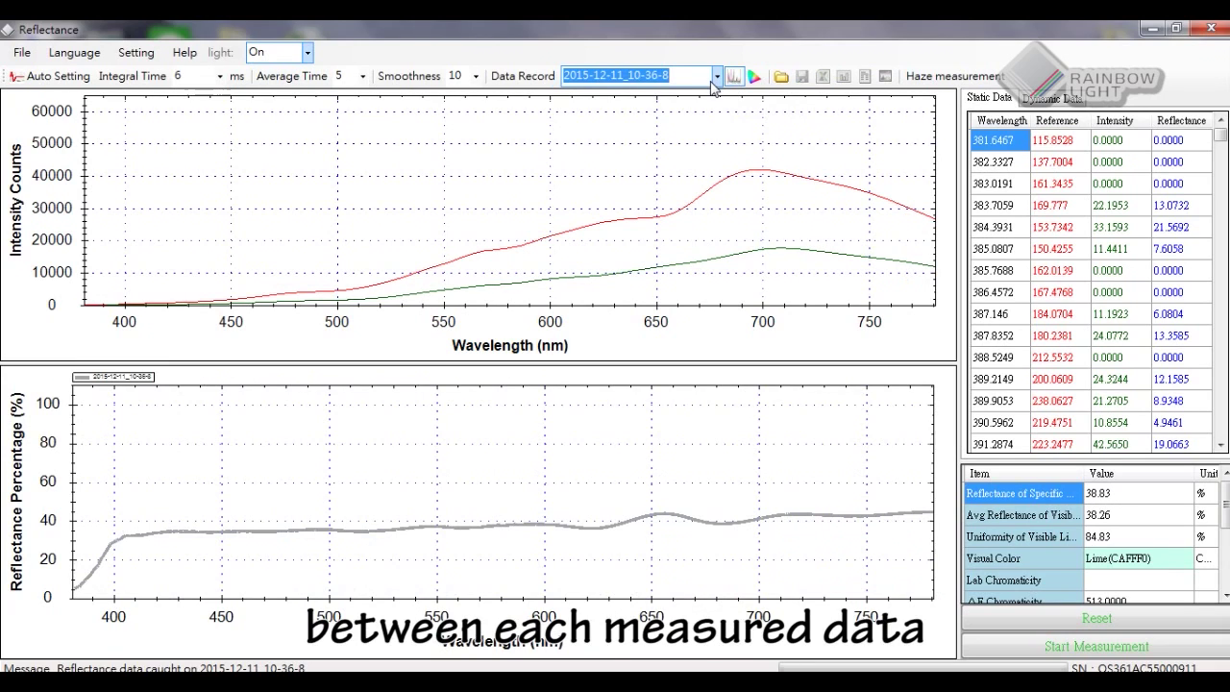
pyautogui.click(718, 77)
pyautogui.click(705, 100)
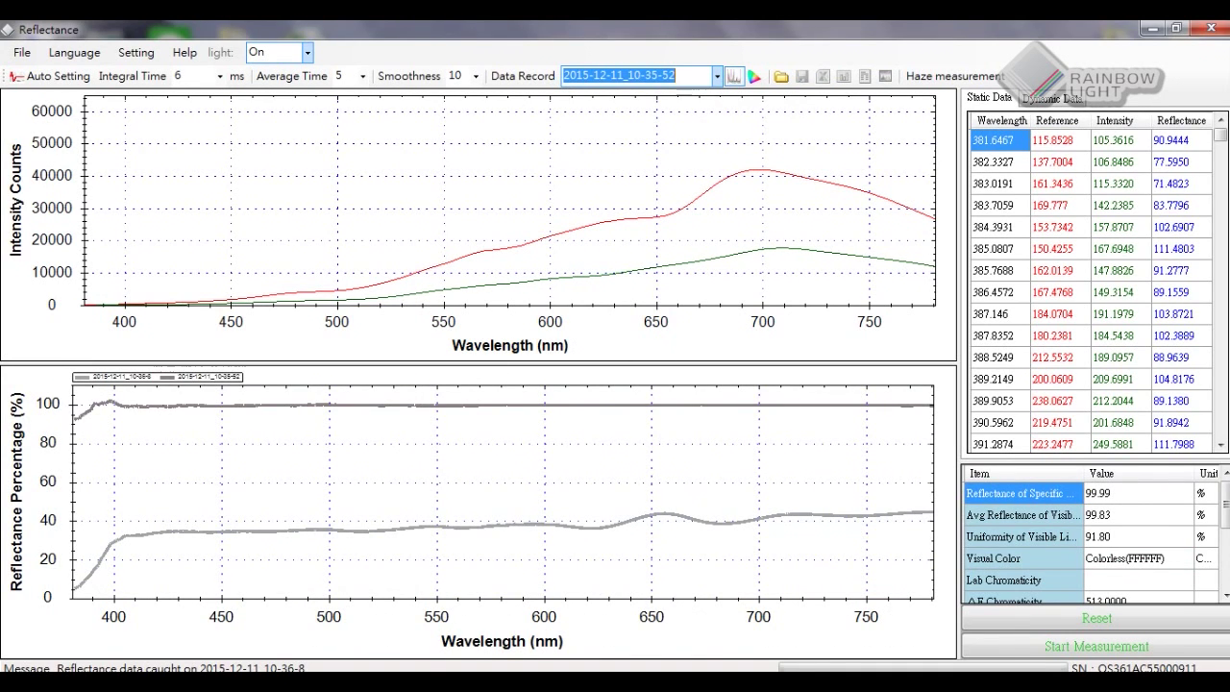
pyautogui.click(734, 82)
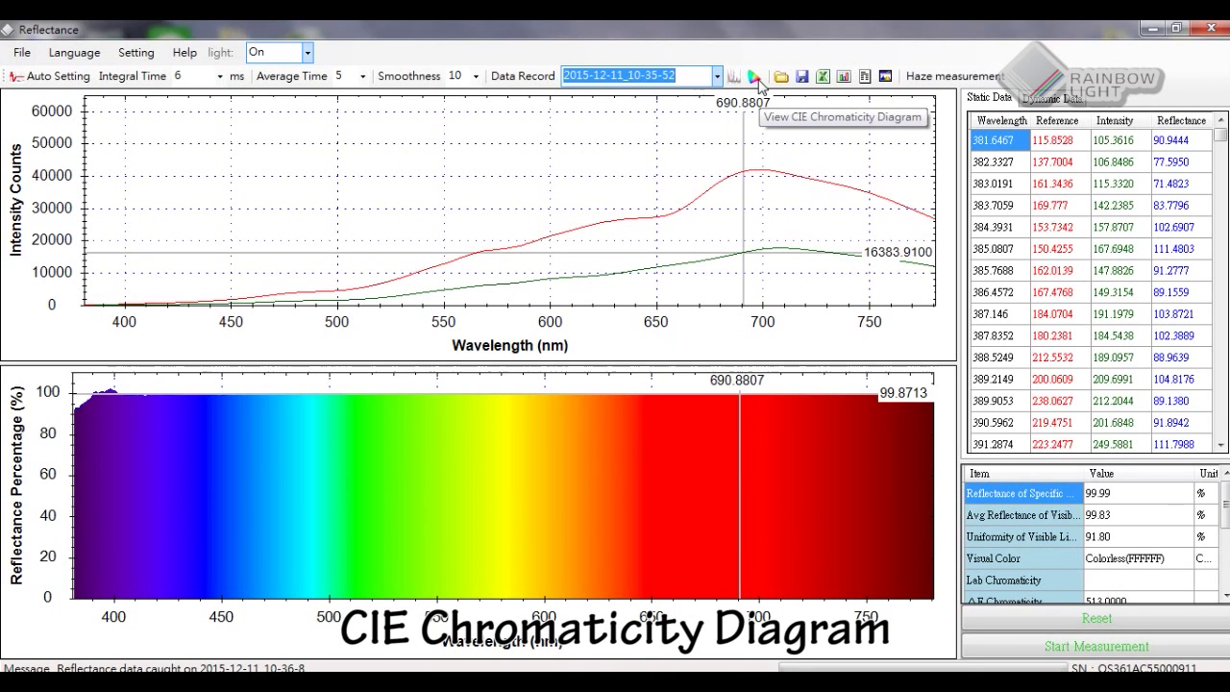
pyautogui.click(758, 81)
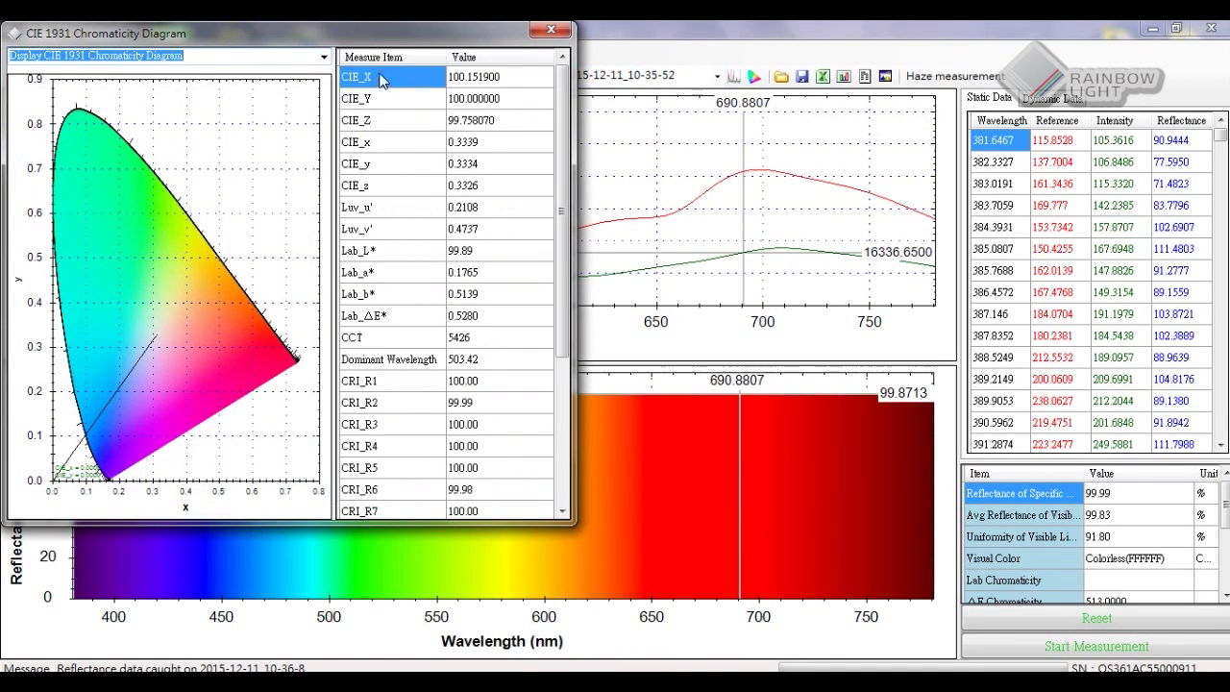
pyautogui.click(324, 57)
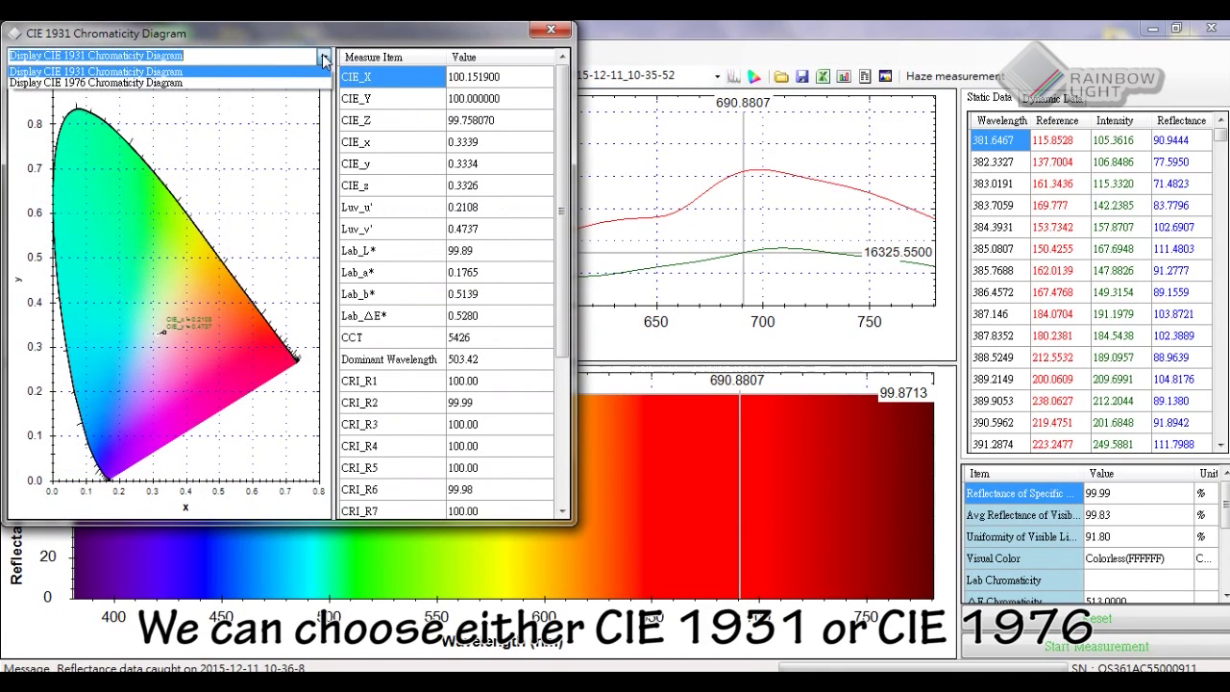
pyautogui.click(218, 82)
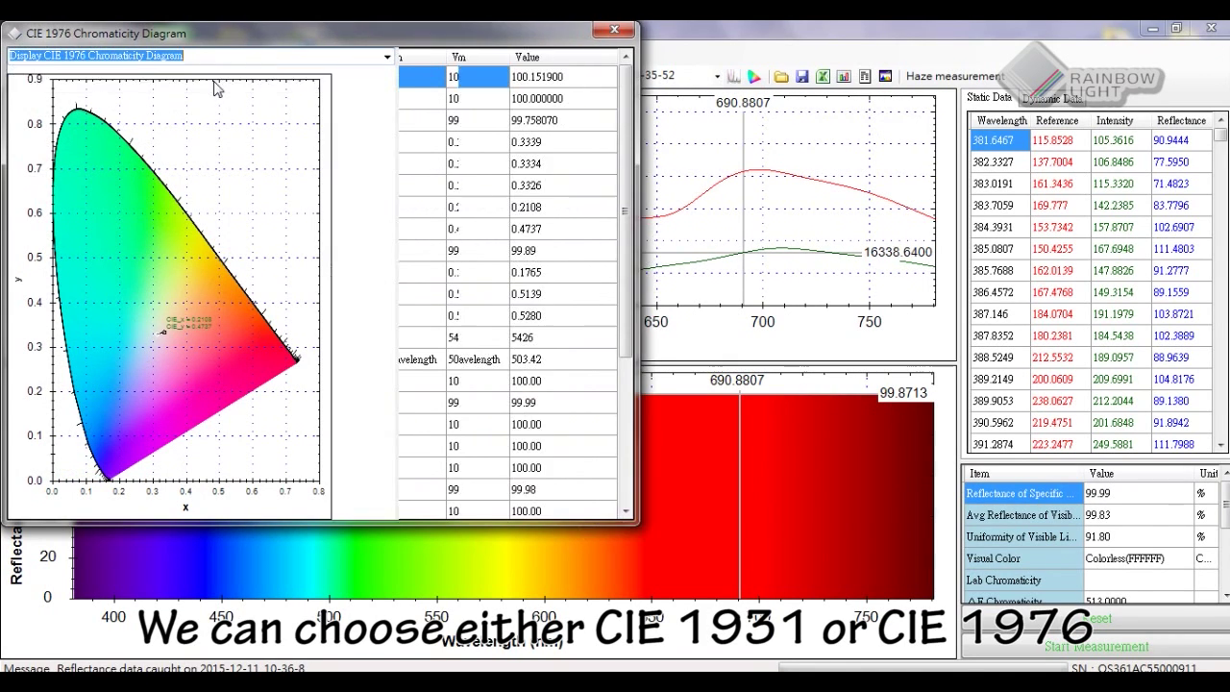
pyautogui.click(615, 30)
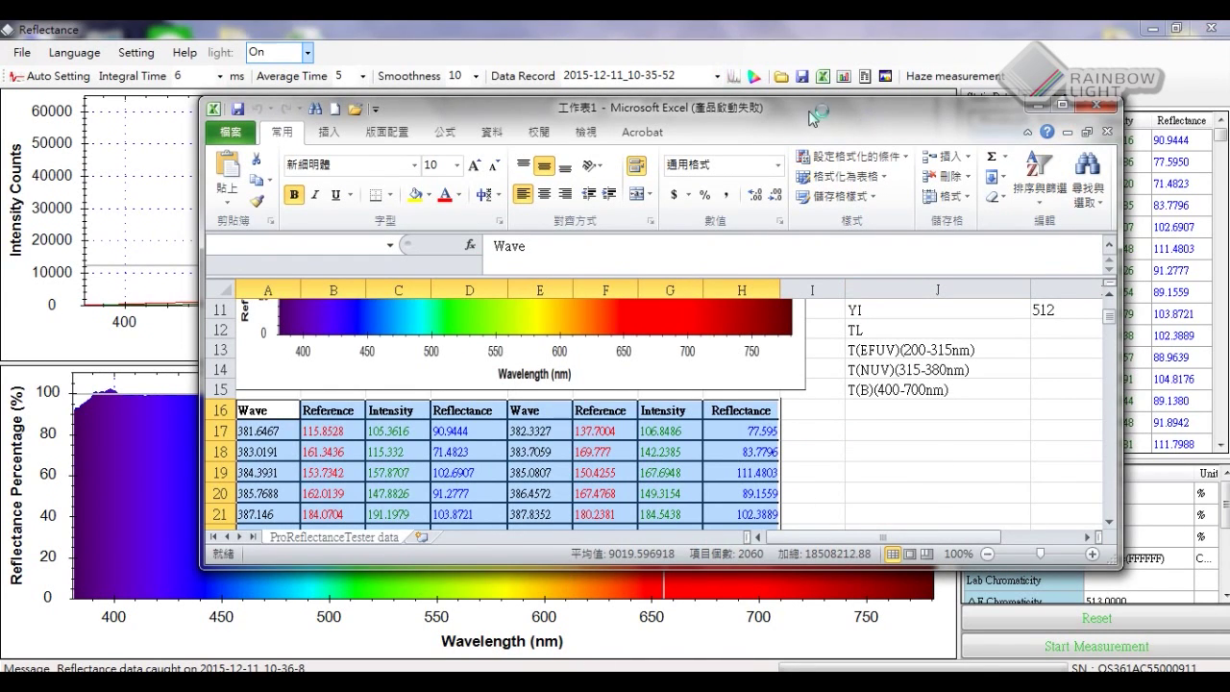
# - Return to the Reflectance window after reviewing the exported Excel data sheet
pyautogui.click(819, 55)
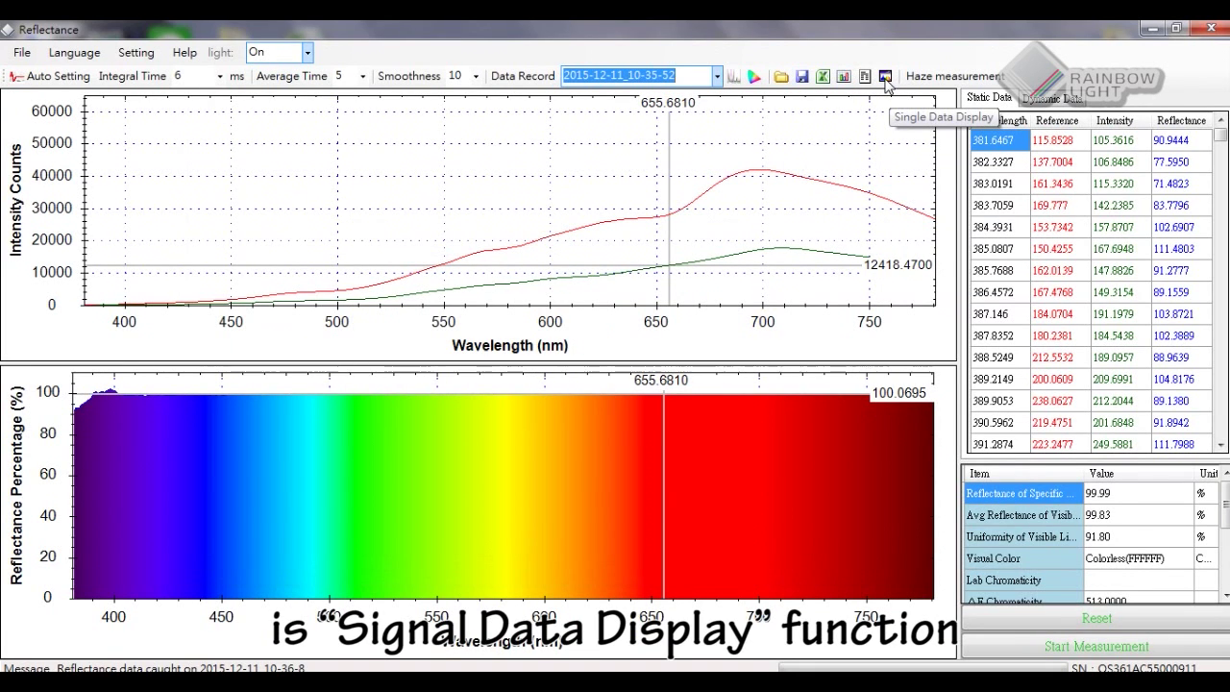
# - Show record 2015-12-11_10-35-52 in Single Data Display, limiting the upper wavelength to about 555 nm
pyautogui.click(885, 77)
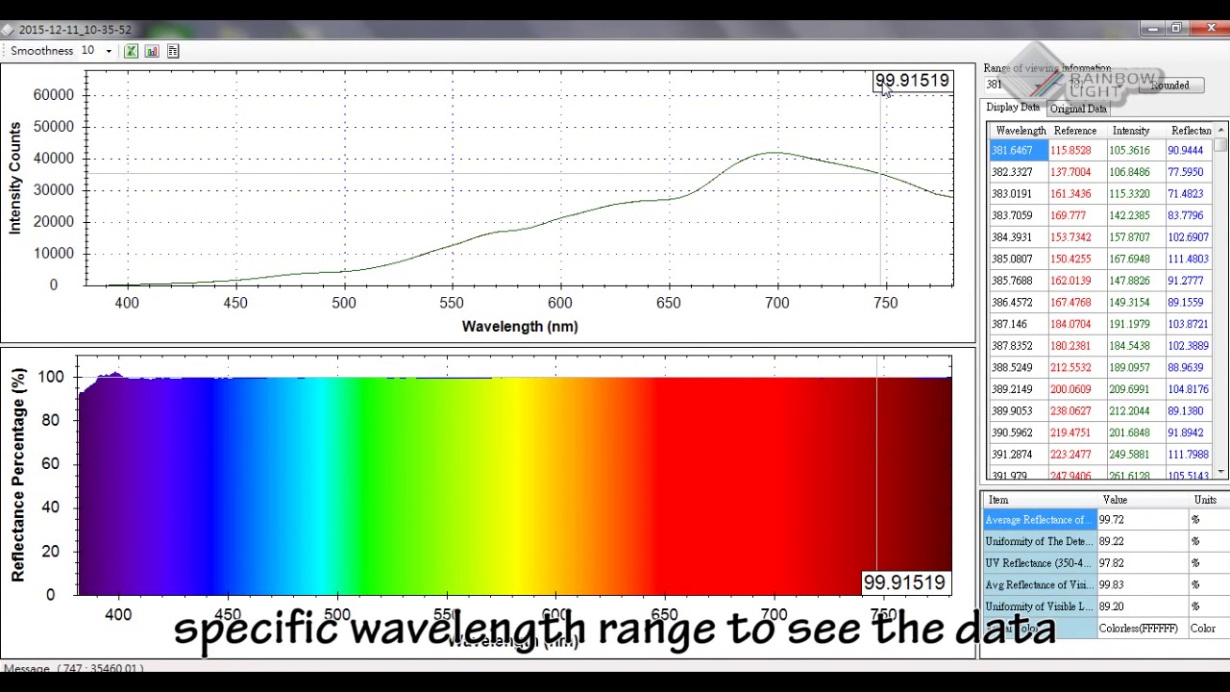
pyautogui.click(1122, 89)
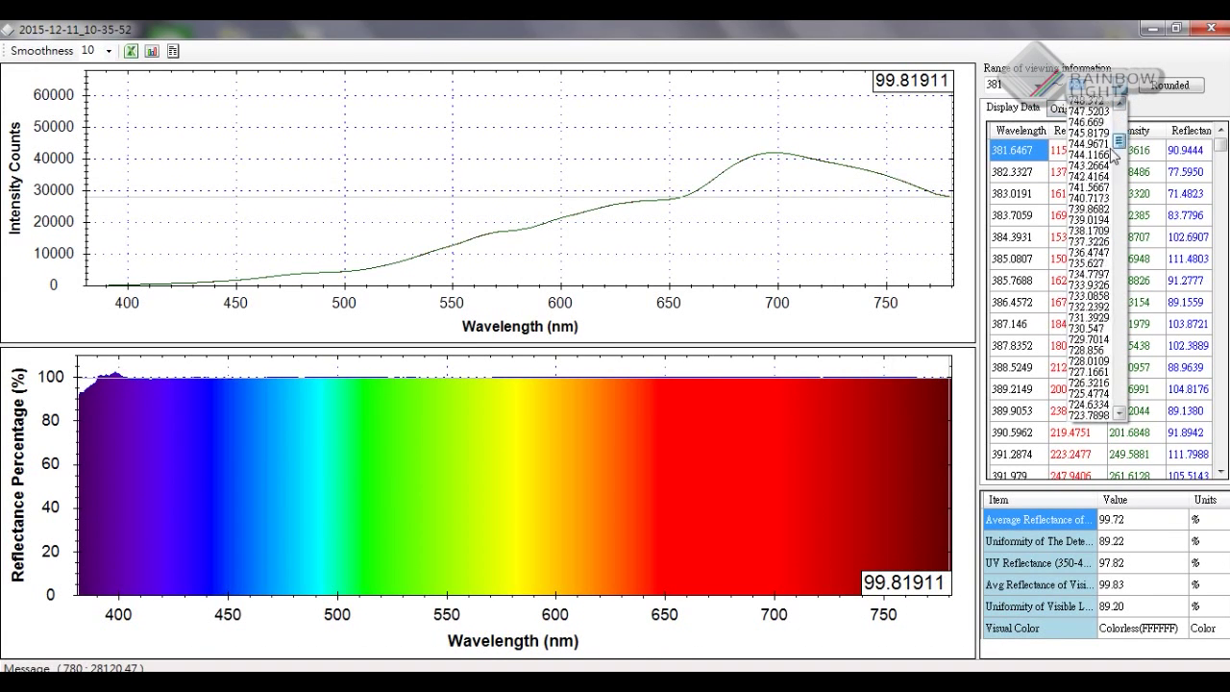